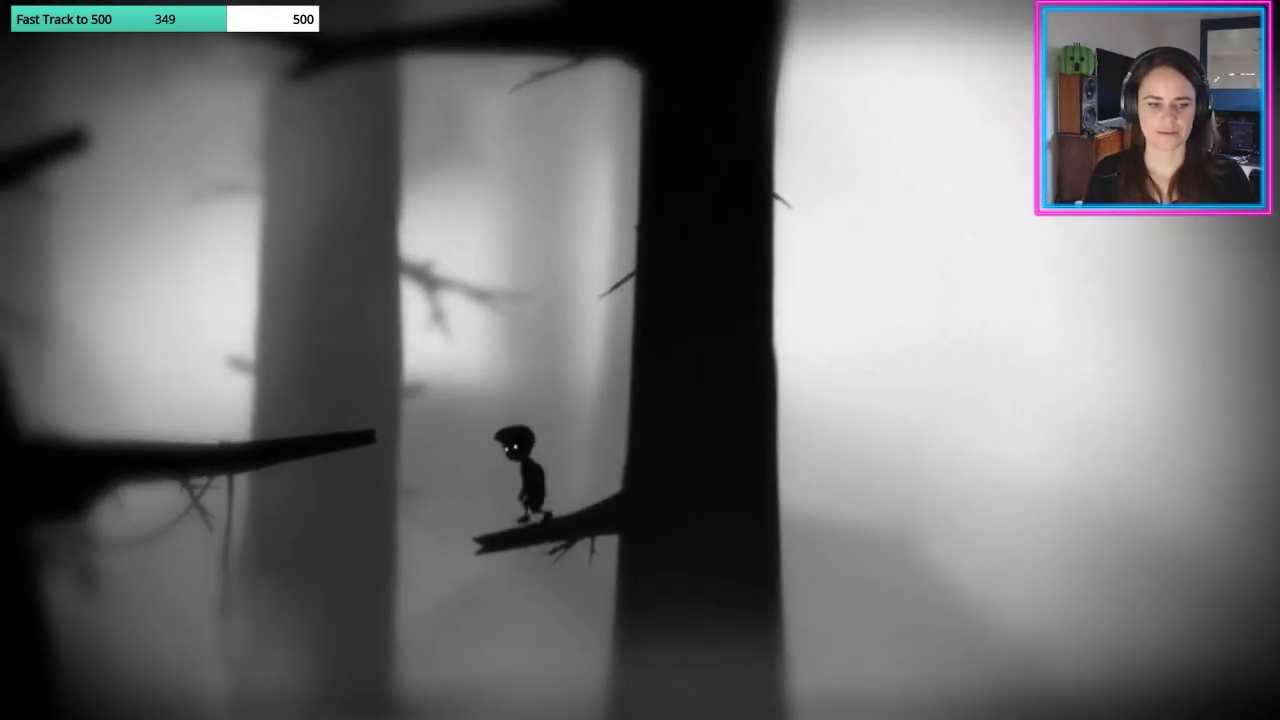
pyautogui.press('Left')
pyautogui.press('Up')
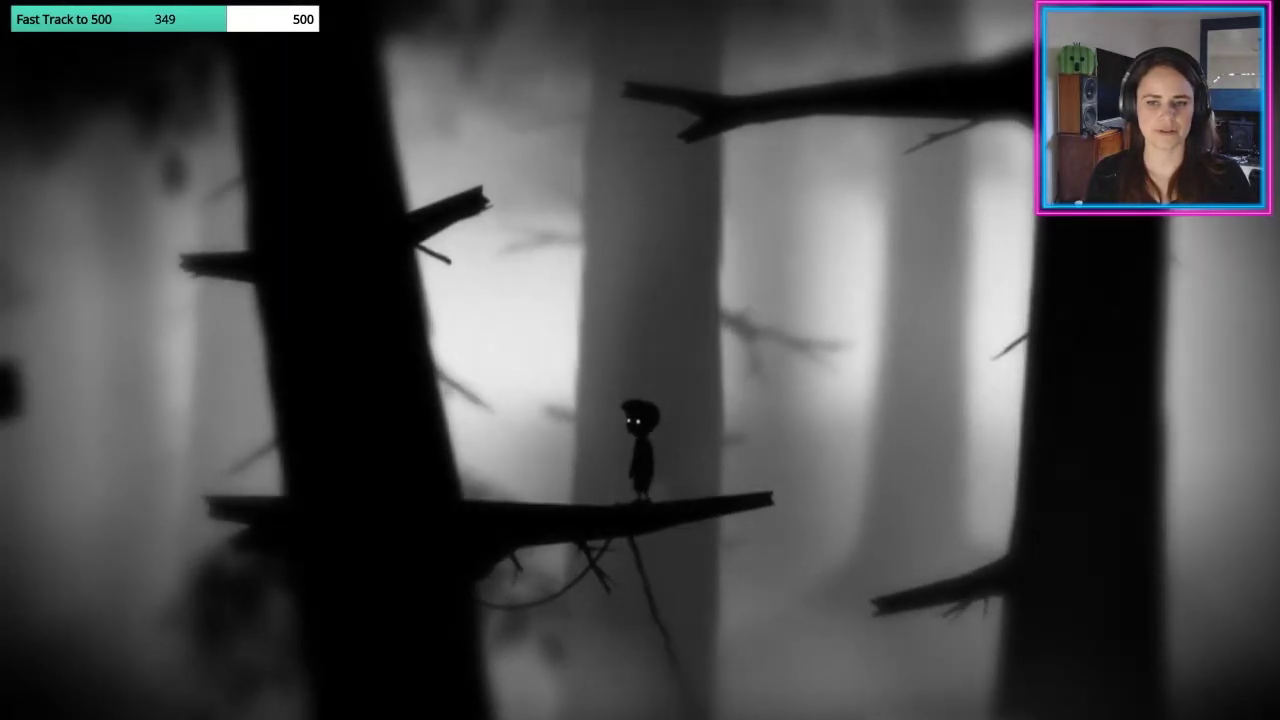
pyautogui.press('Right')
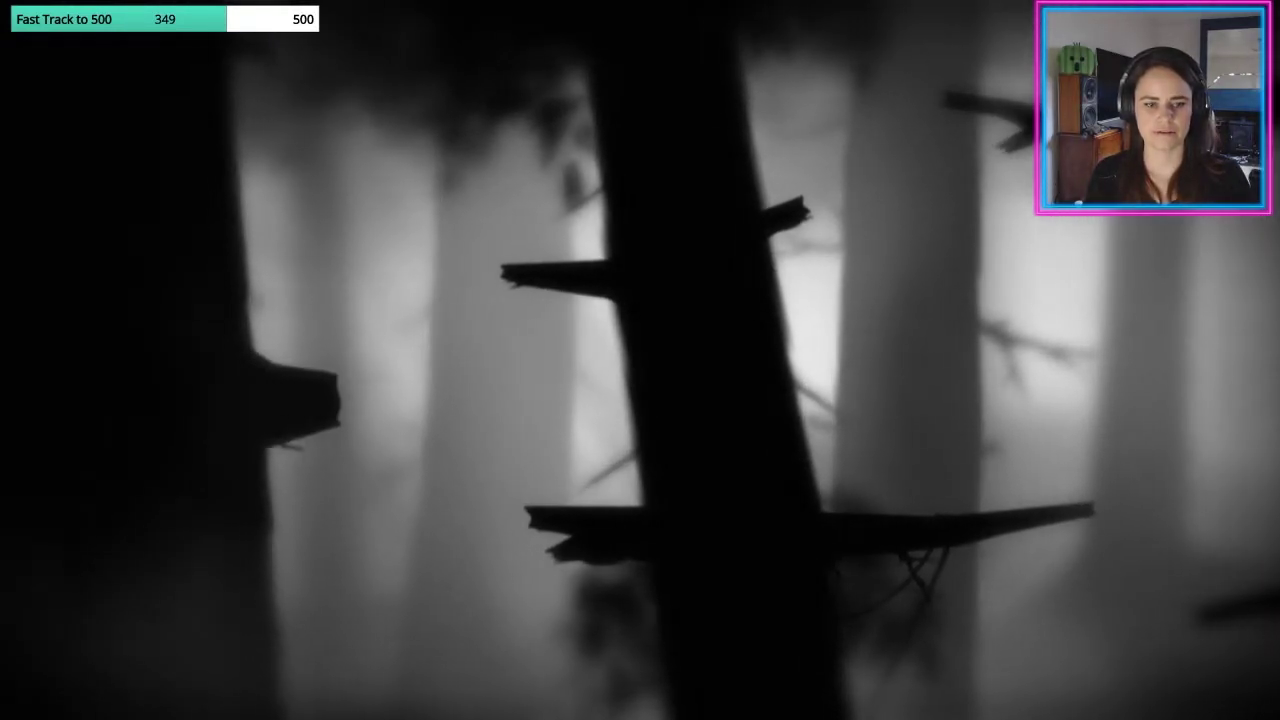
pyautogui.press('Up')
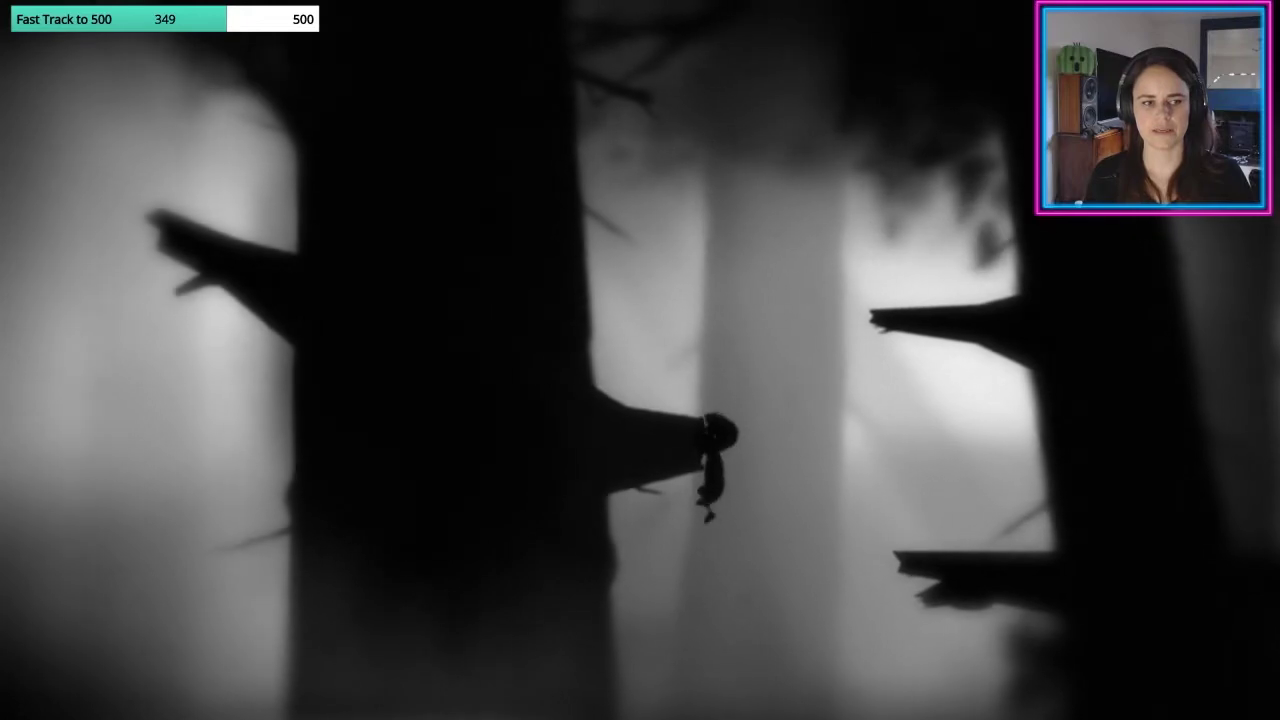
pyautogui.press('Right')
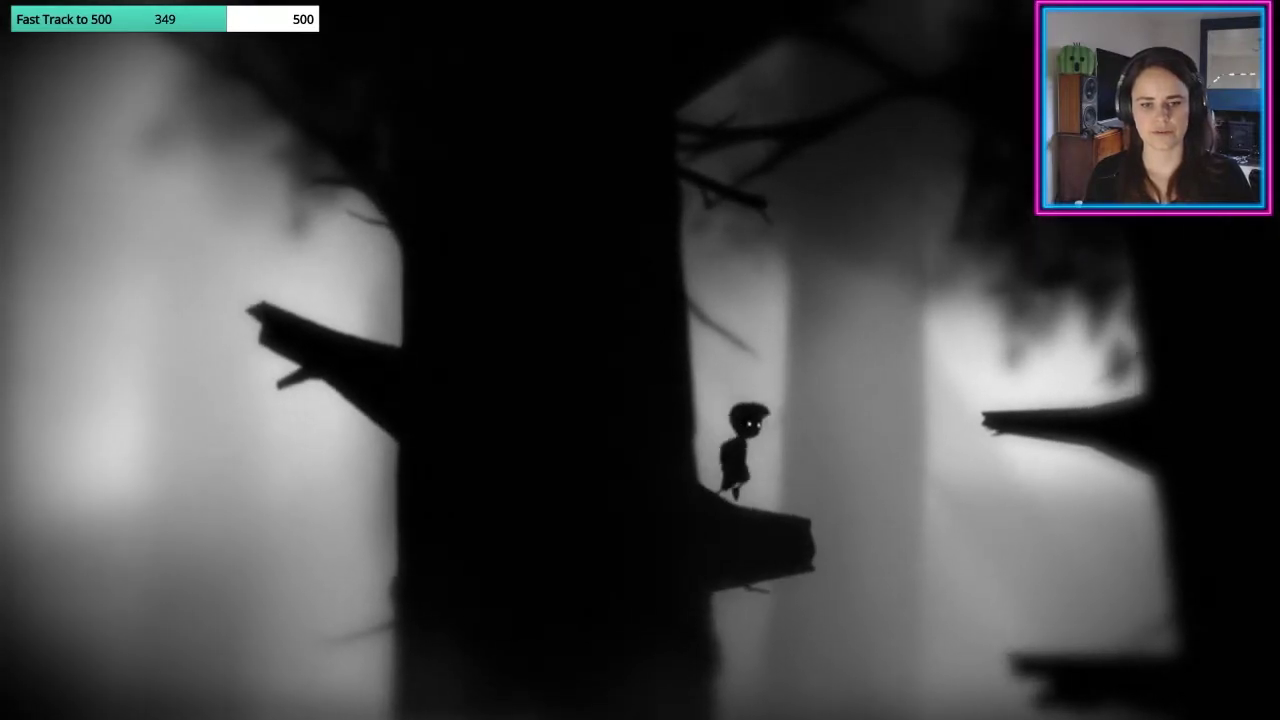
pyautogui.press('Up')
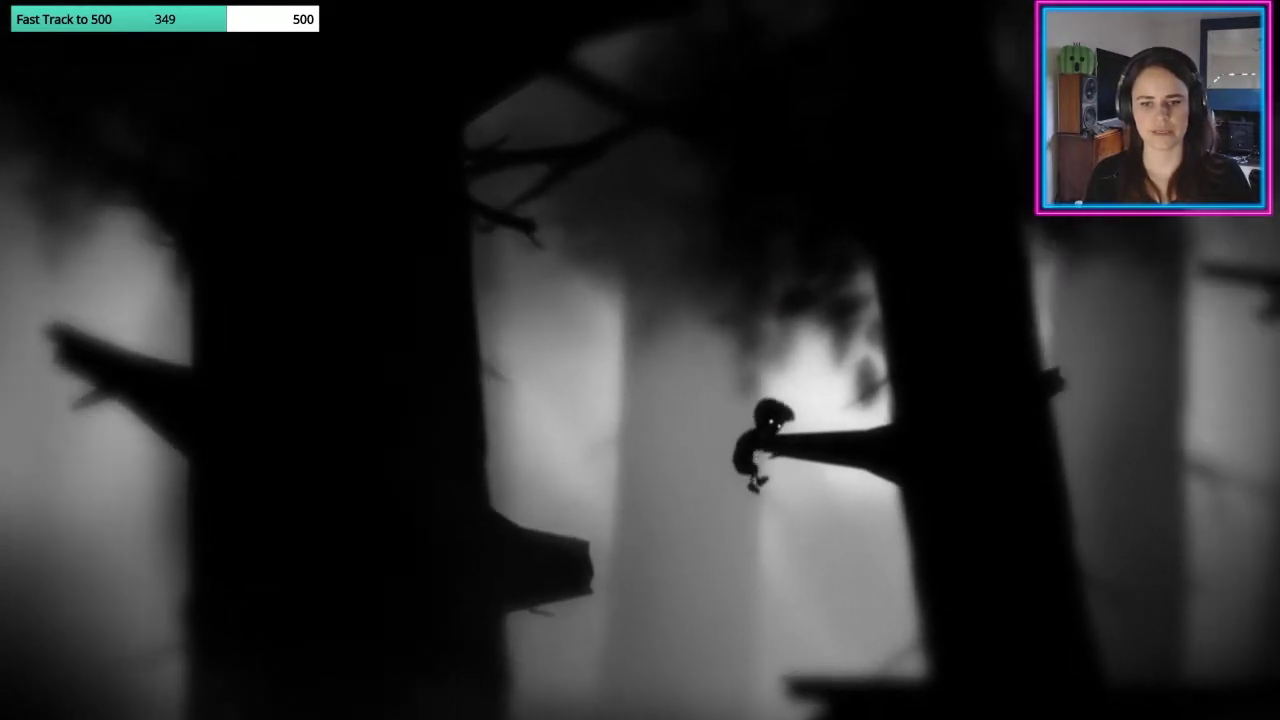
pyautogui.press('Up')
pyautogui.press('Right')
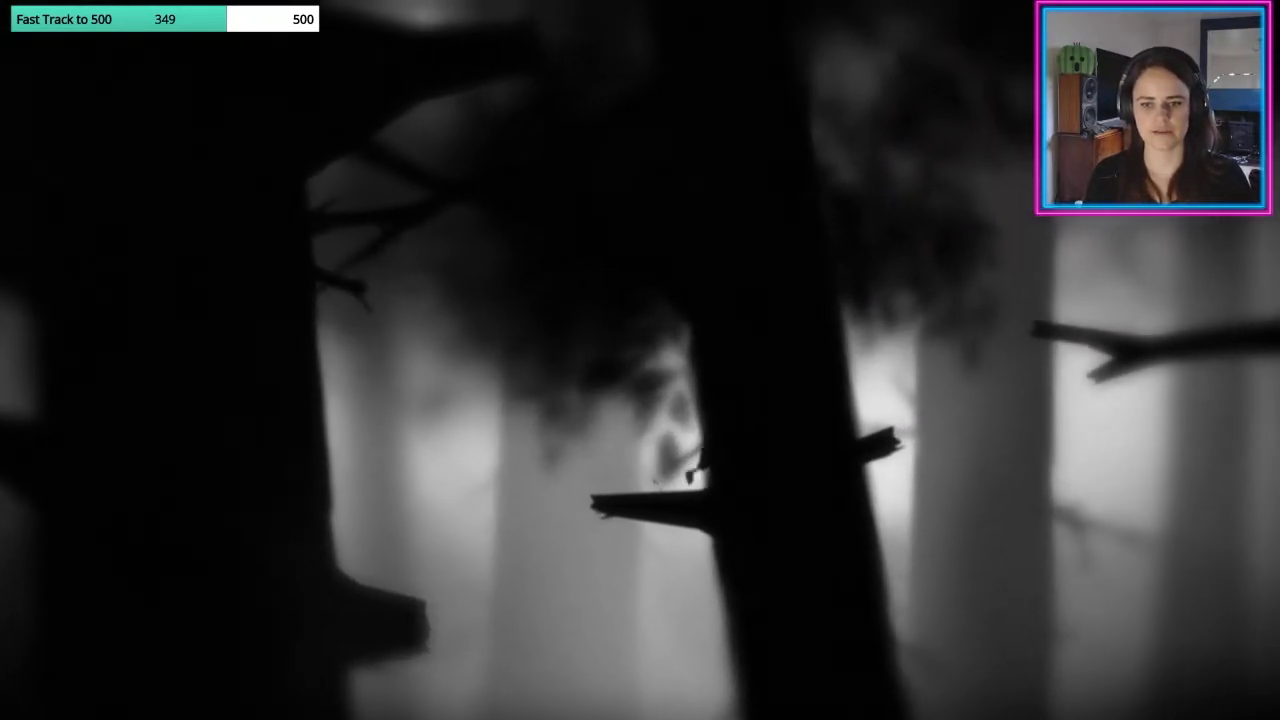
pyautogui.press('Up')
pyautogui.press('Up')
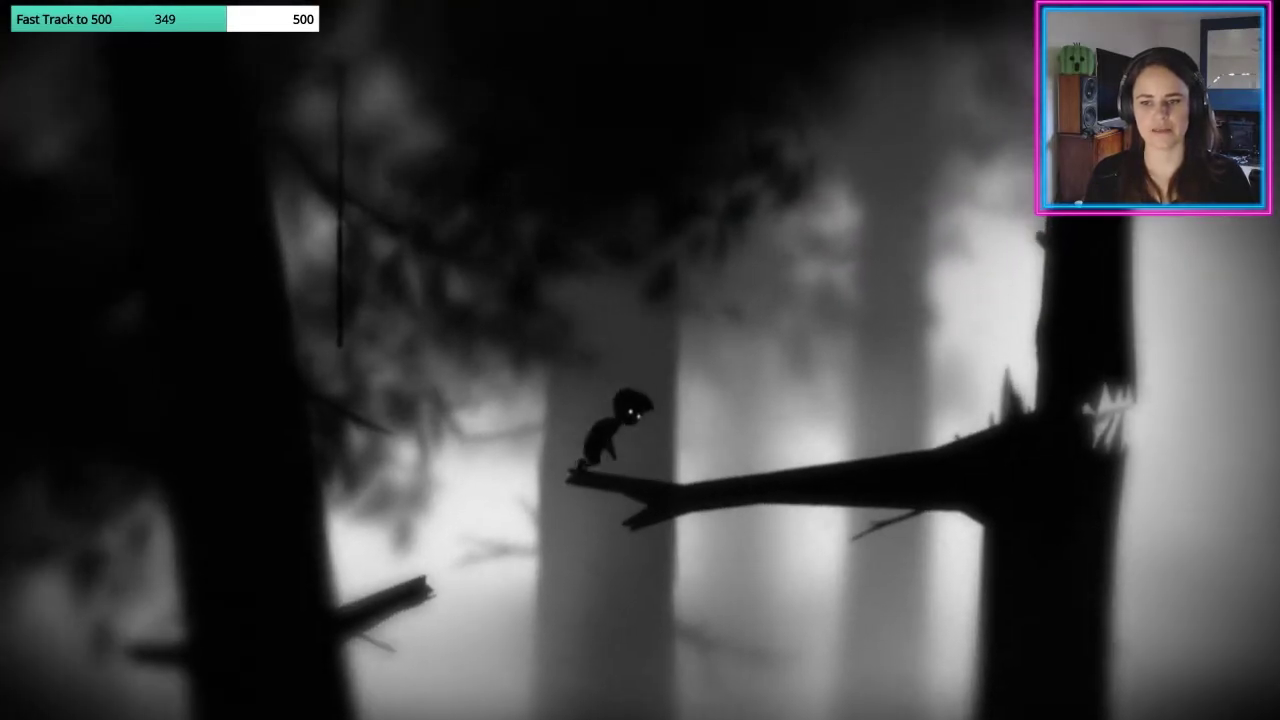
pyautogui.press('Right')
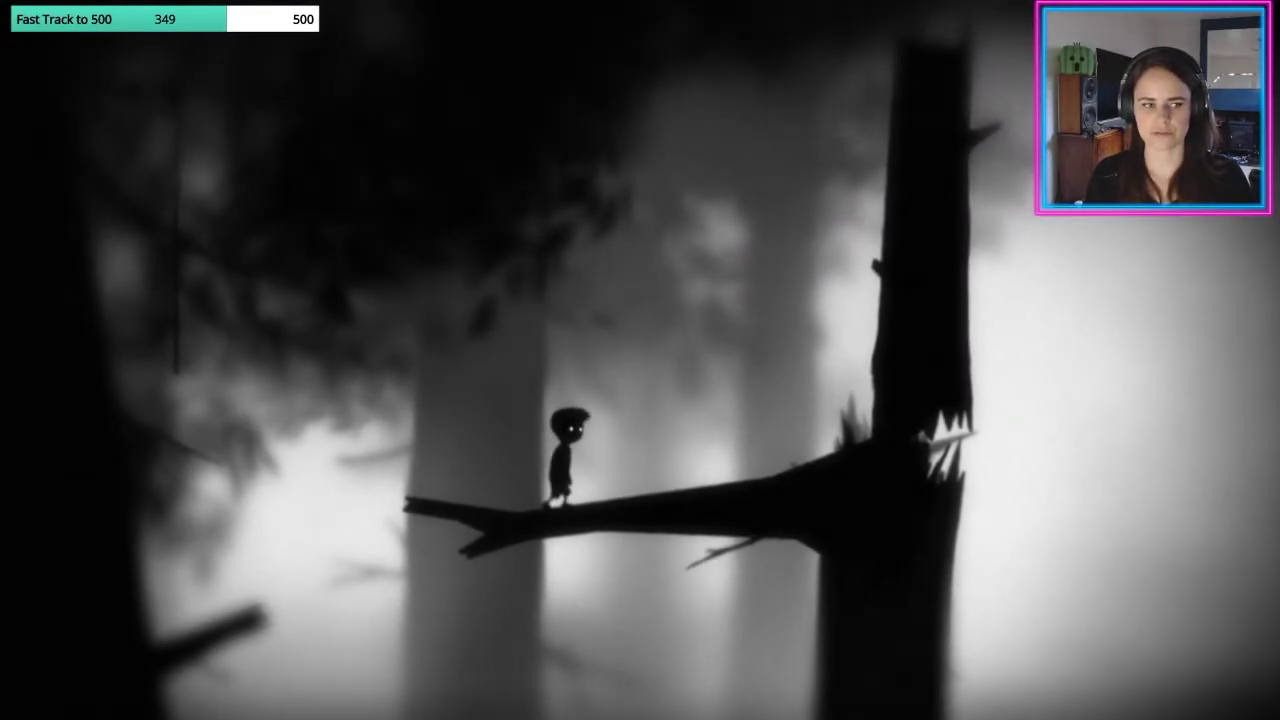
pyautogui.press('Right')
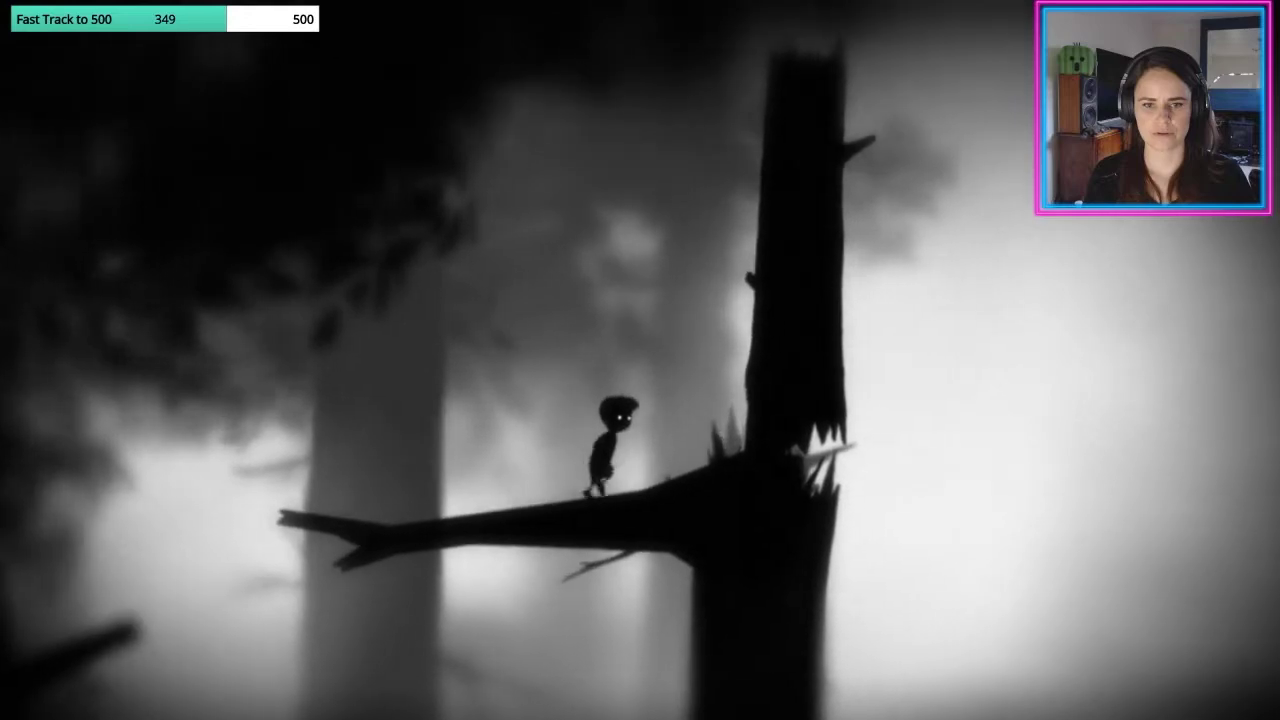
pyautogui.press('Right')
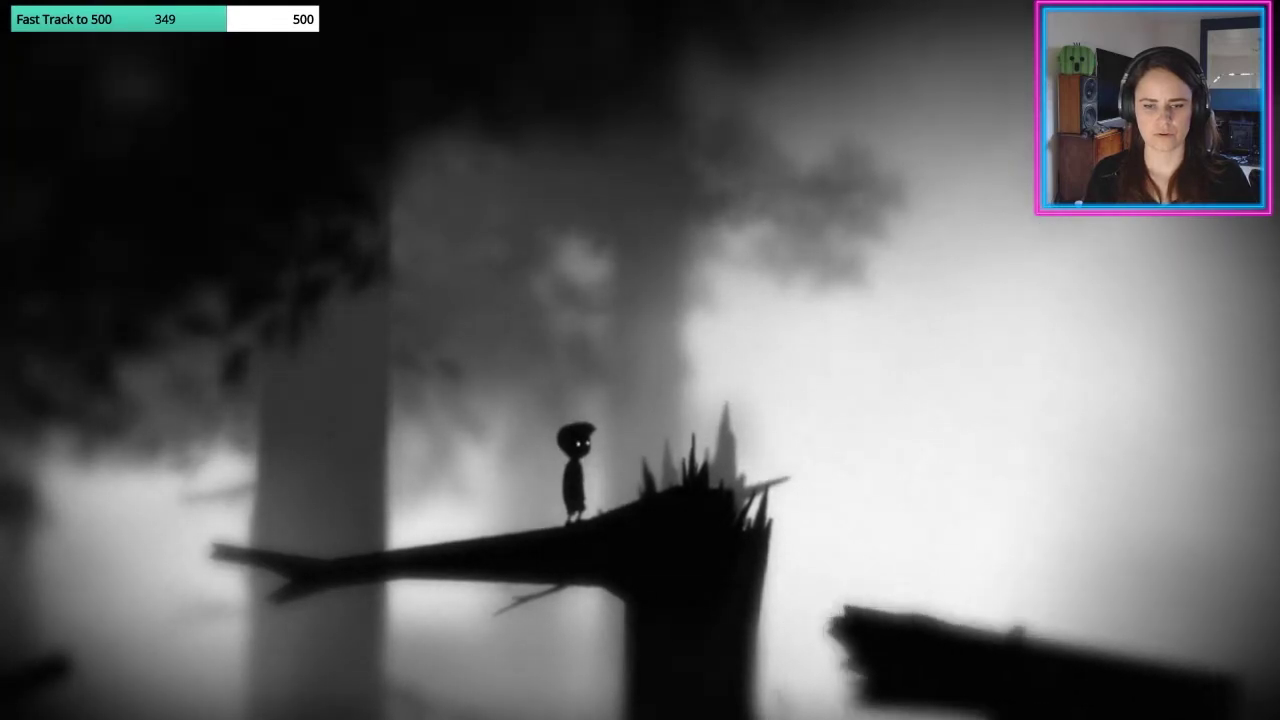
pyautogui.press('Left')
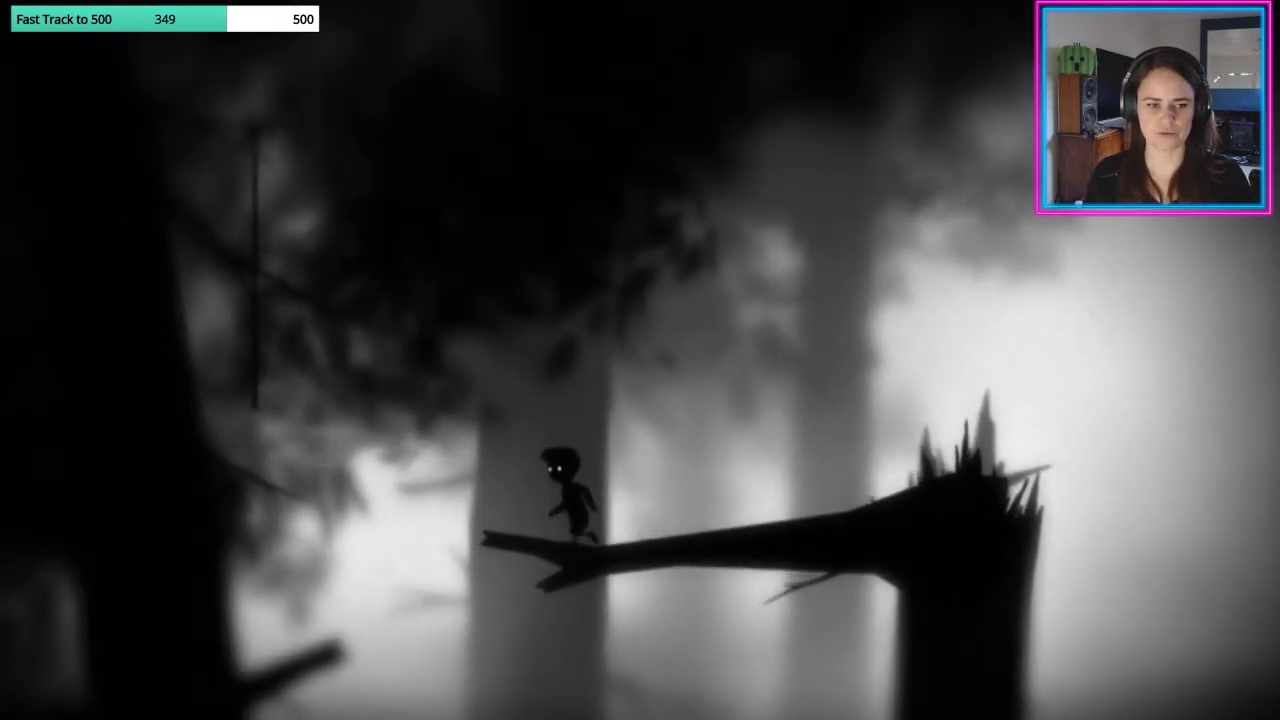
pyautogui.press('Up')
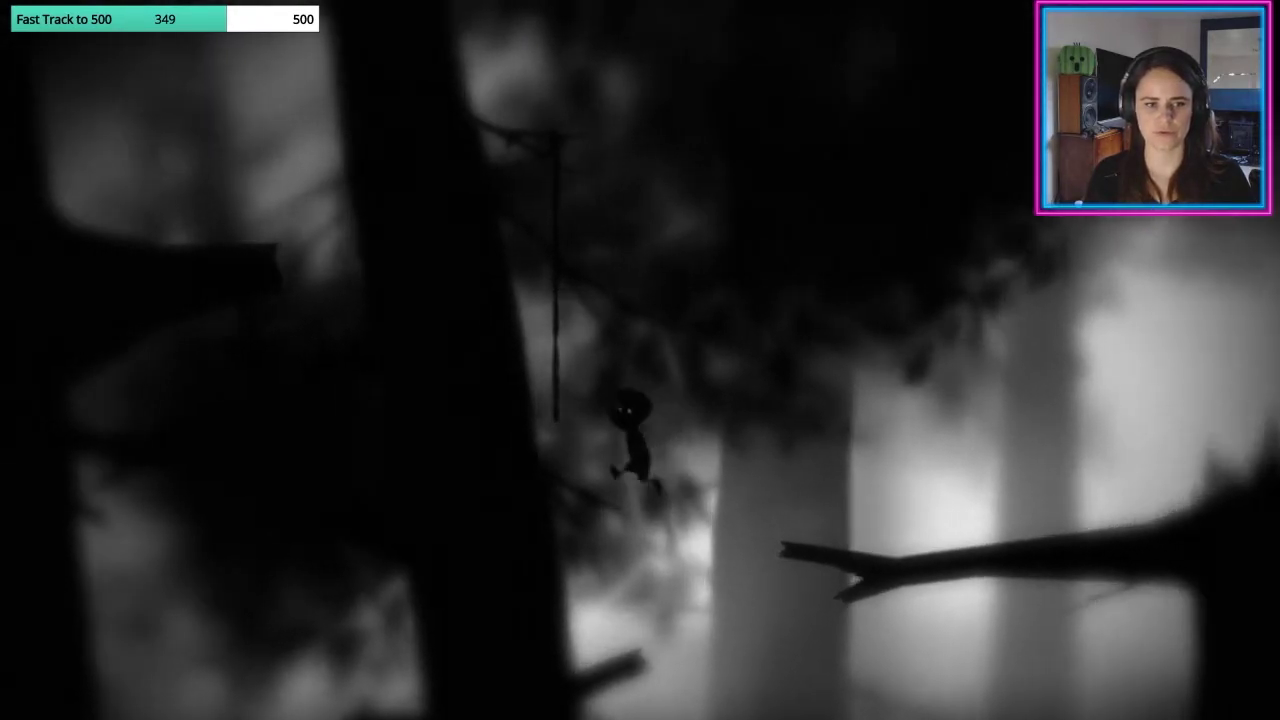
pyautogui.press('Left')
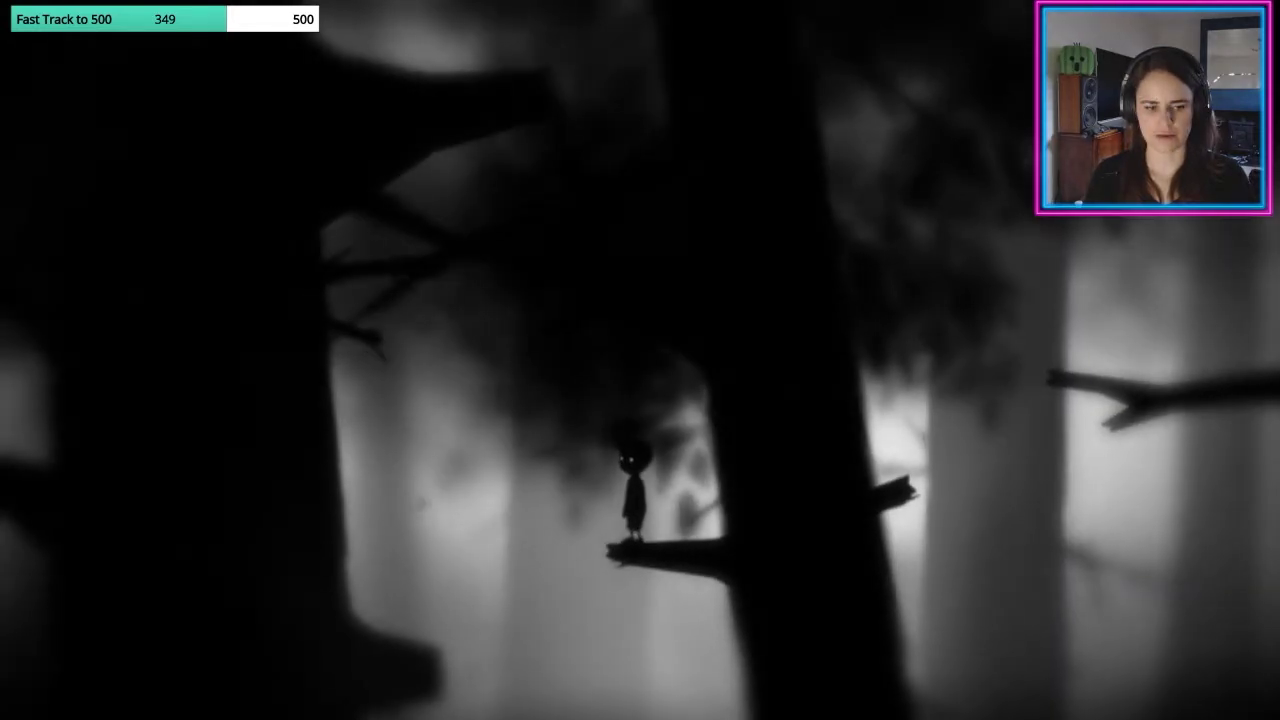
pyautogui.press('Up')
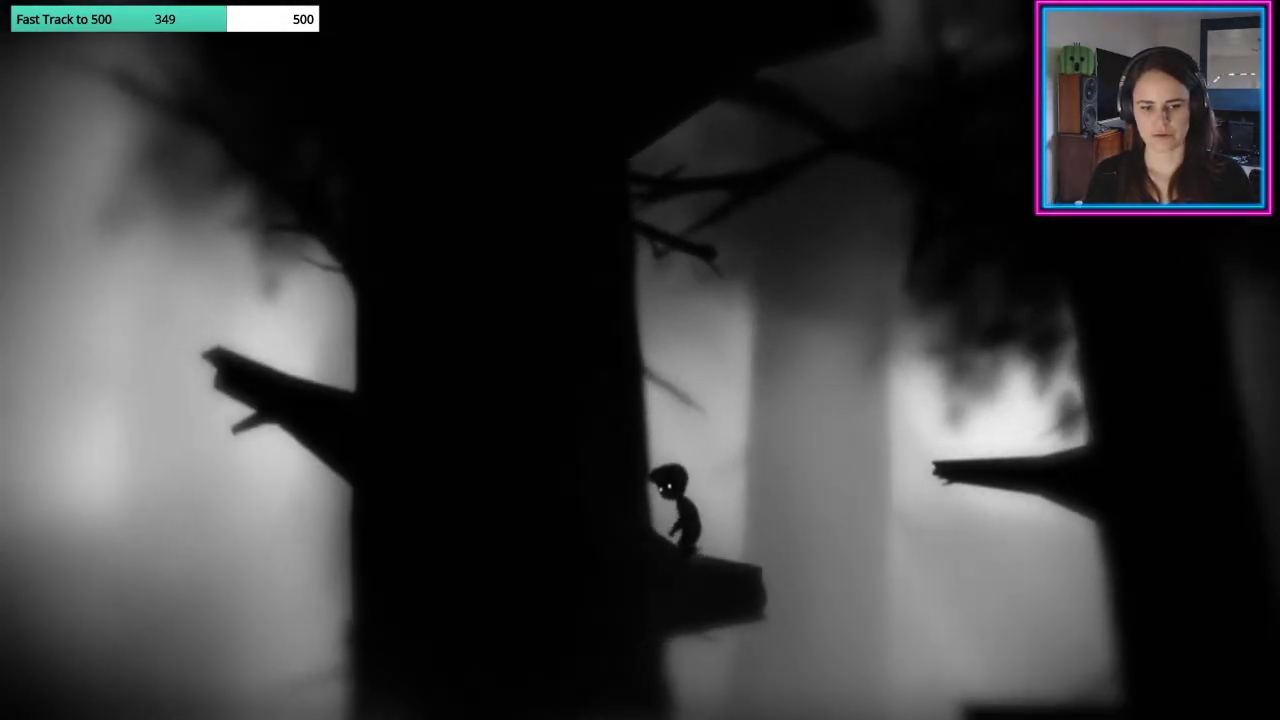
pyautogui.press('Right')
pyautogui.press('Up')
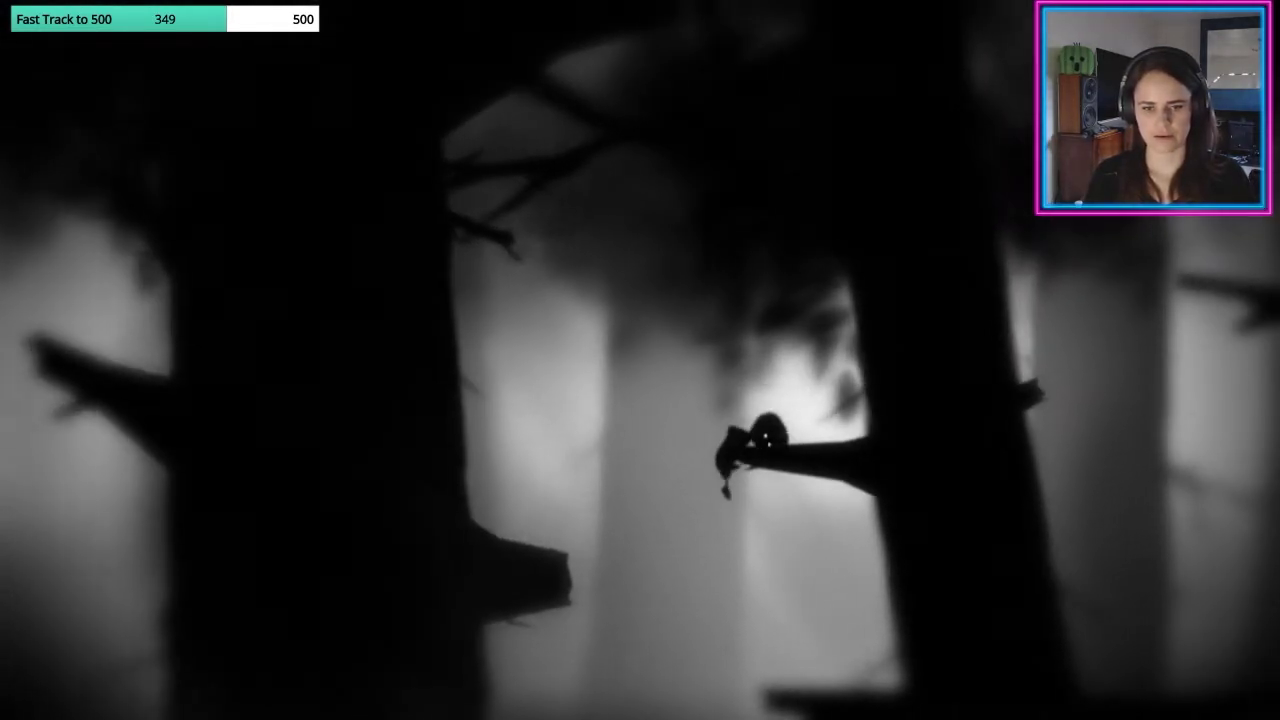
pyautogui.press('Left')
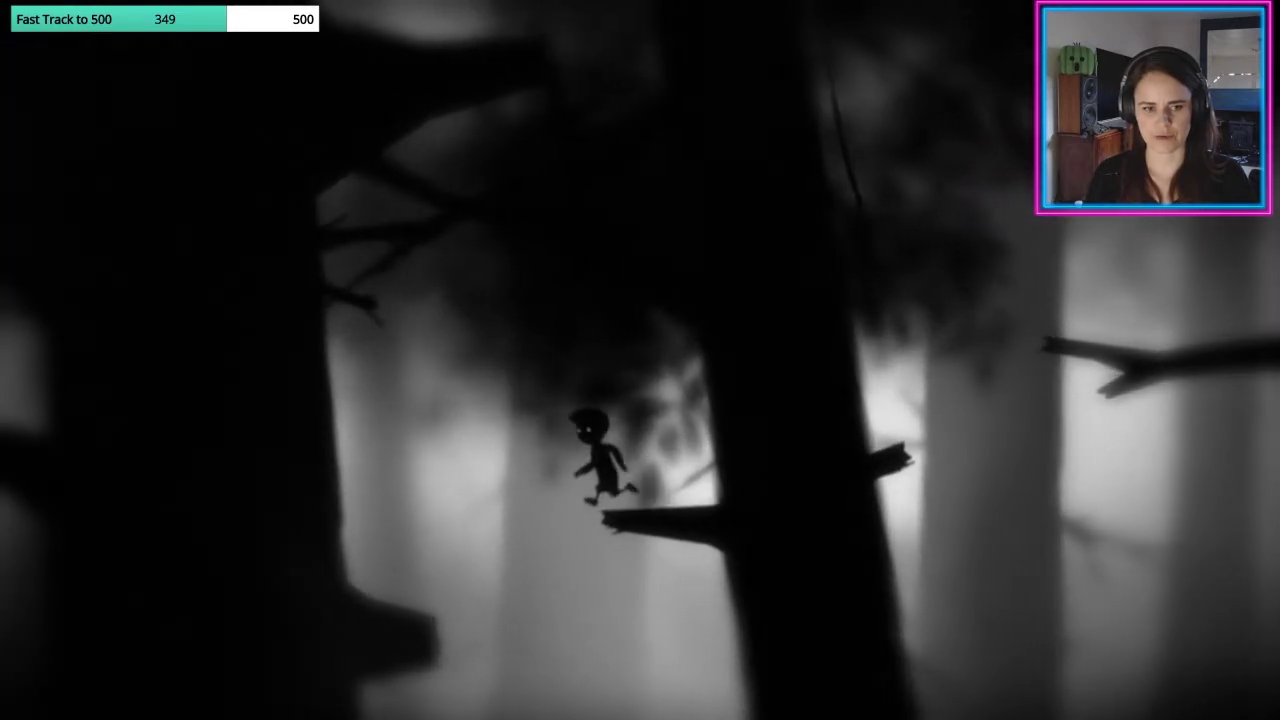
pyautogui.press('Up')
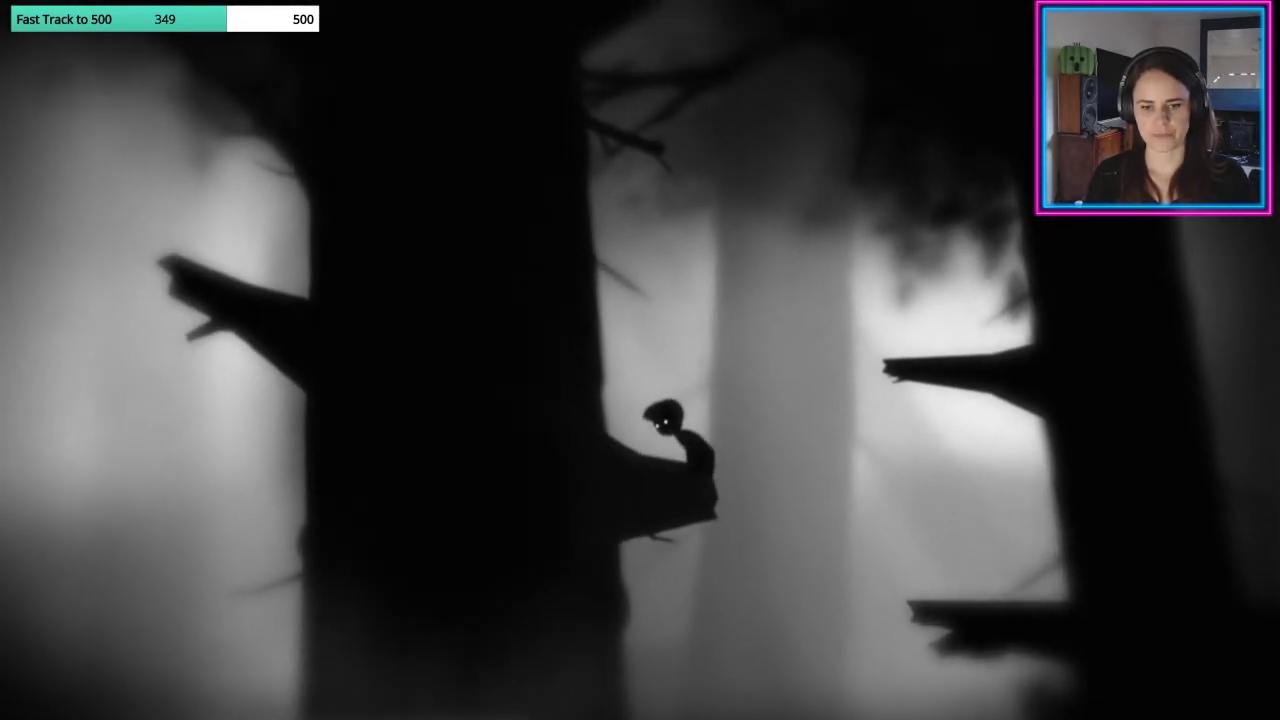
pyautogui.press('Right')
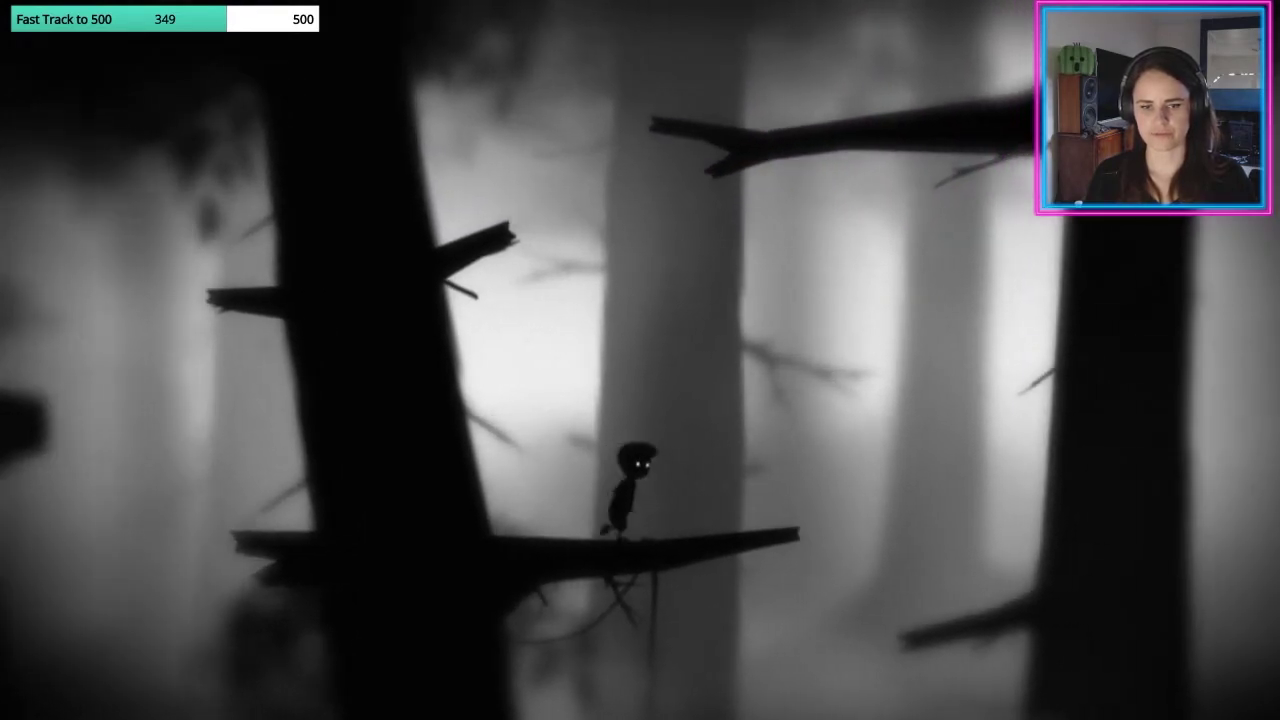
pyautogui.press('Up')
pyautogui.press('Left')
pyautogui.press('Up')
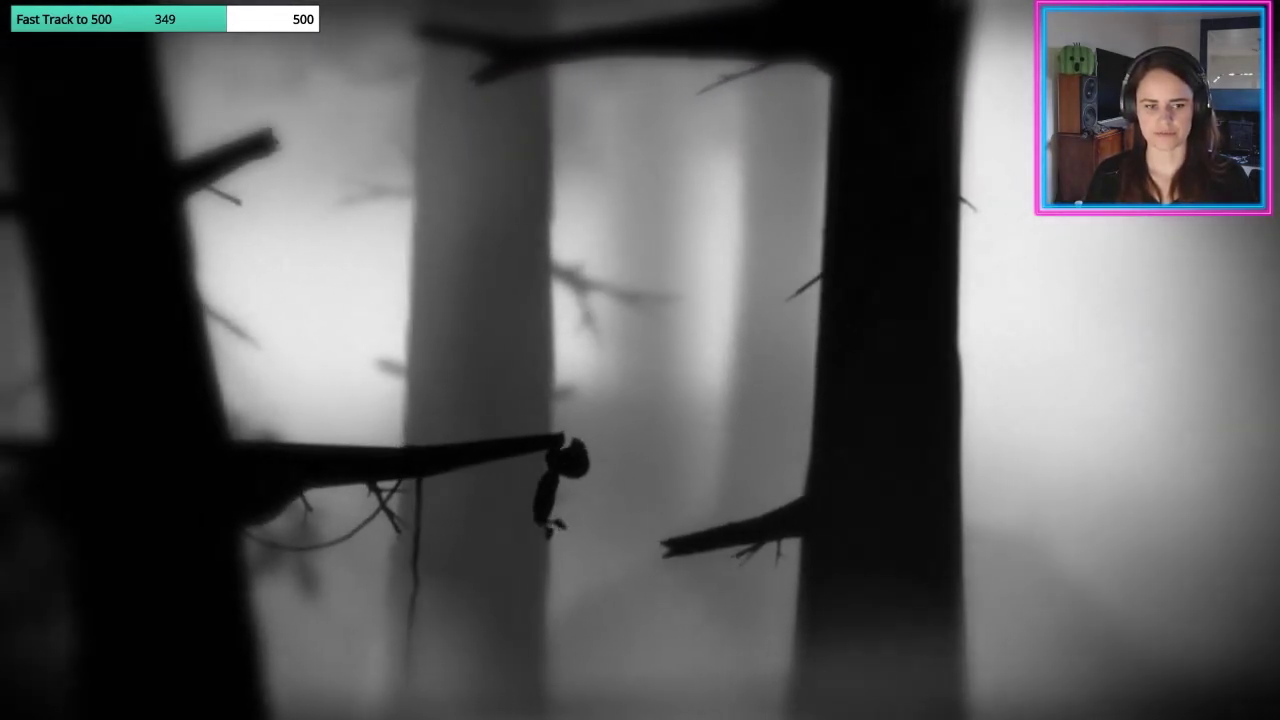
pyautogui.press('Down')
pyautogui.press('Left')
pyautogui.press('Up')
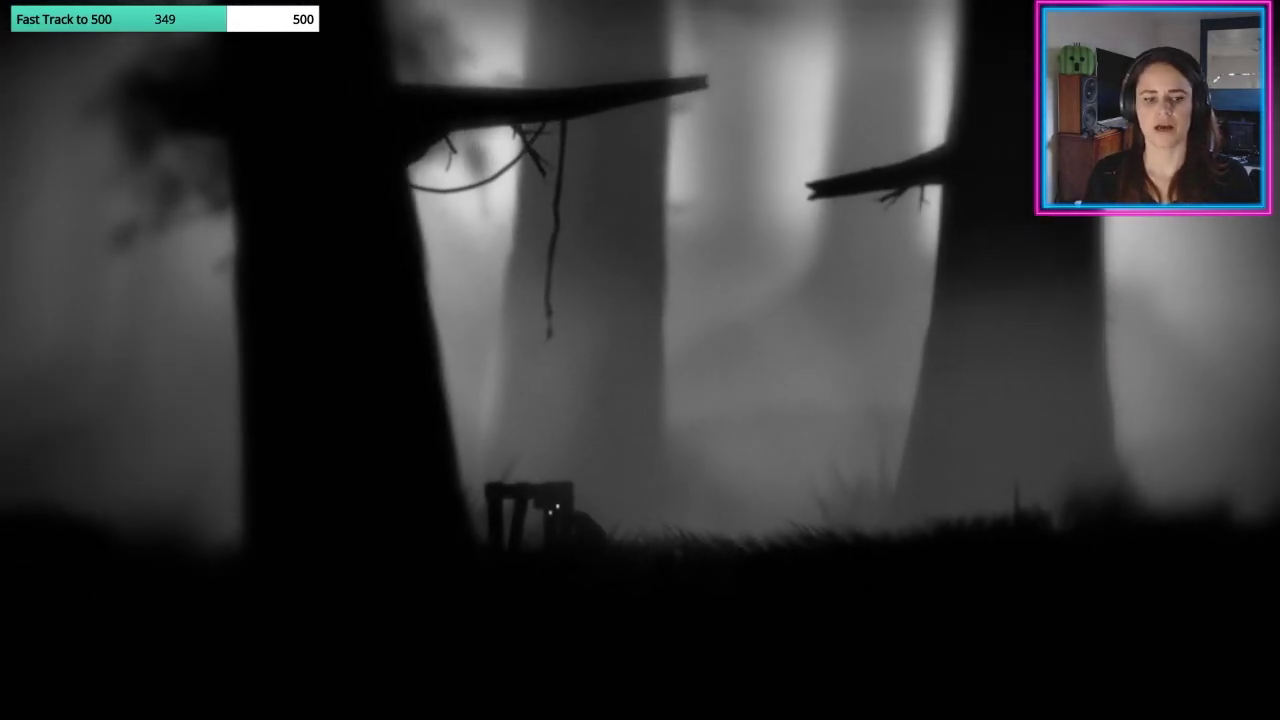
pyautogui.press('Left')
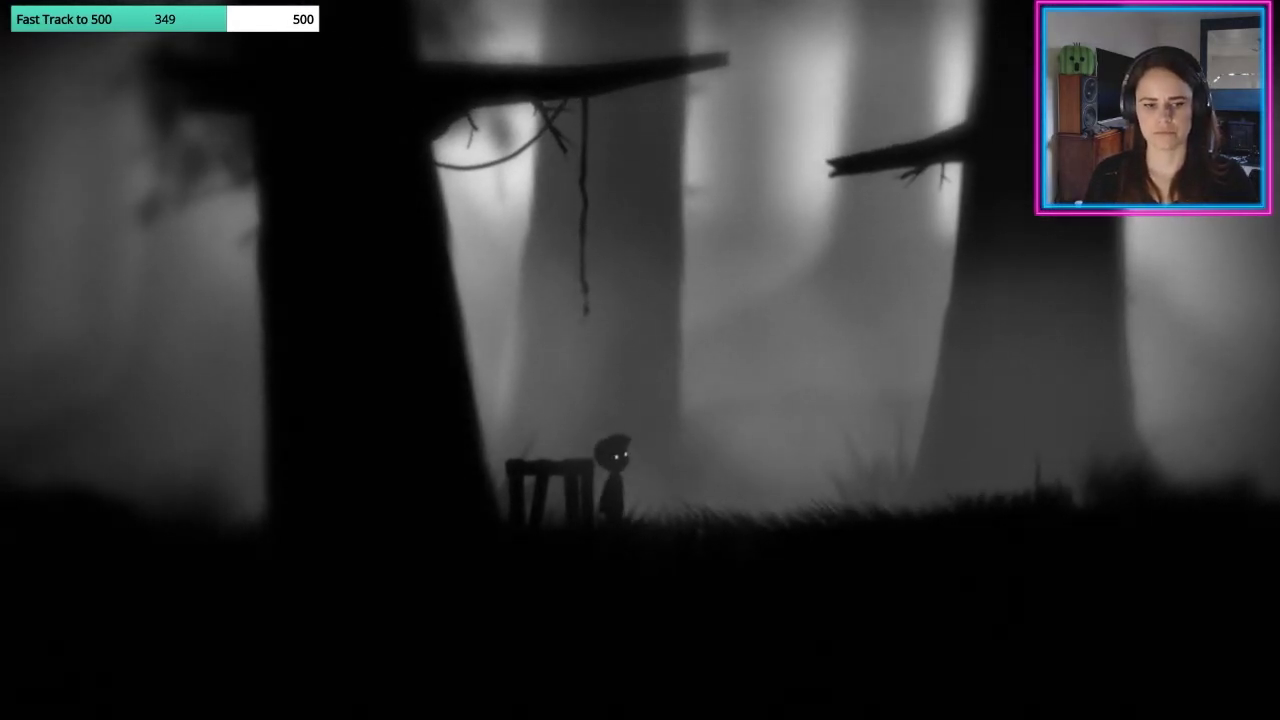
pyautogui.press('Right')
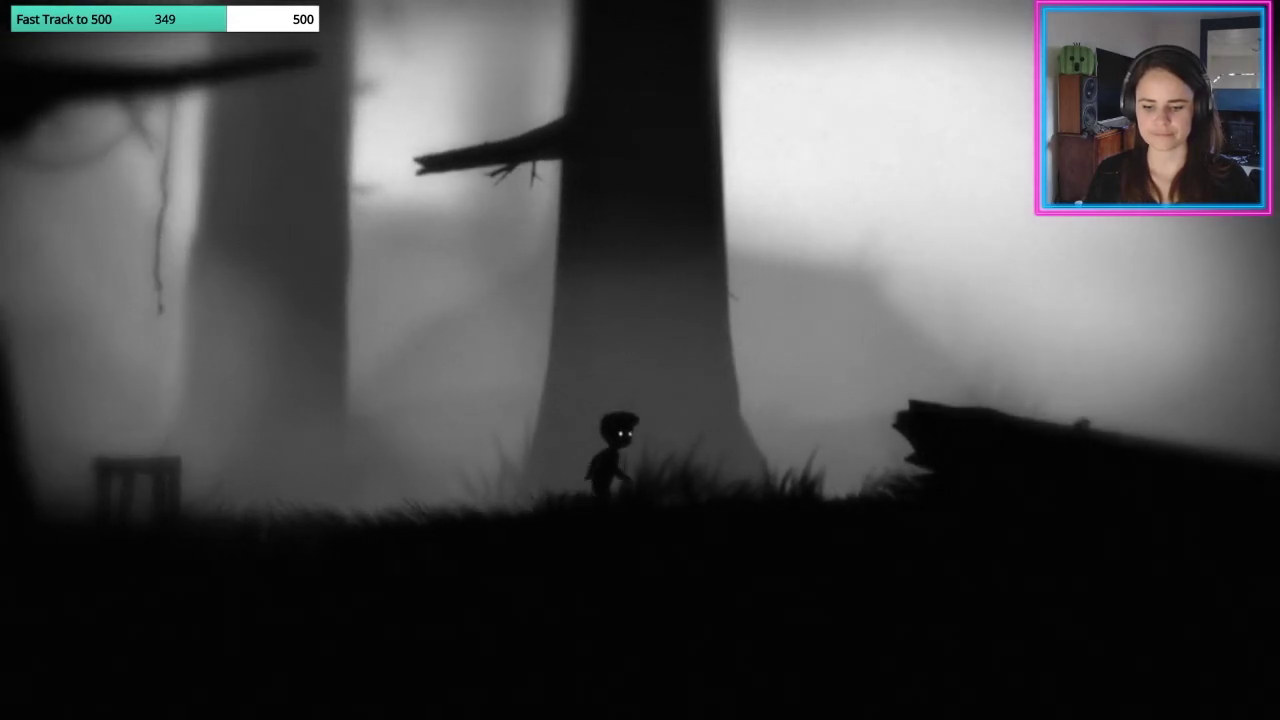
pyautogui.press('Right')
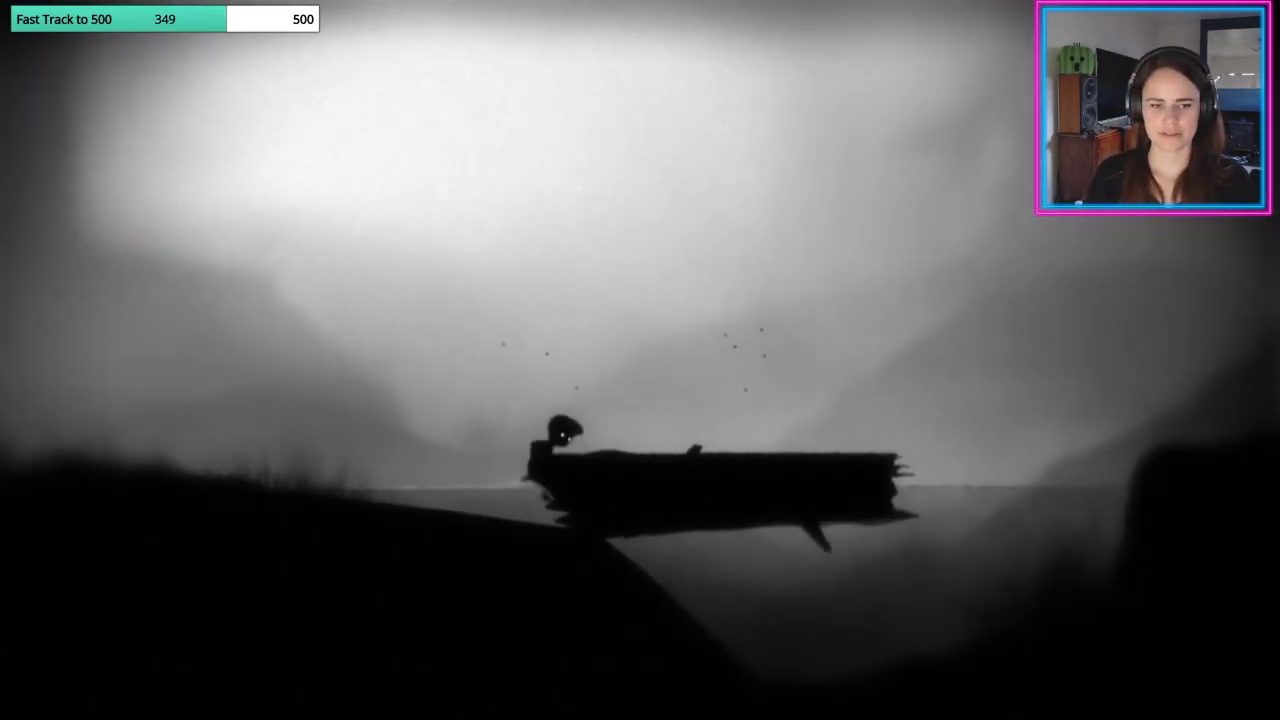
pyautogui.press('Right')
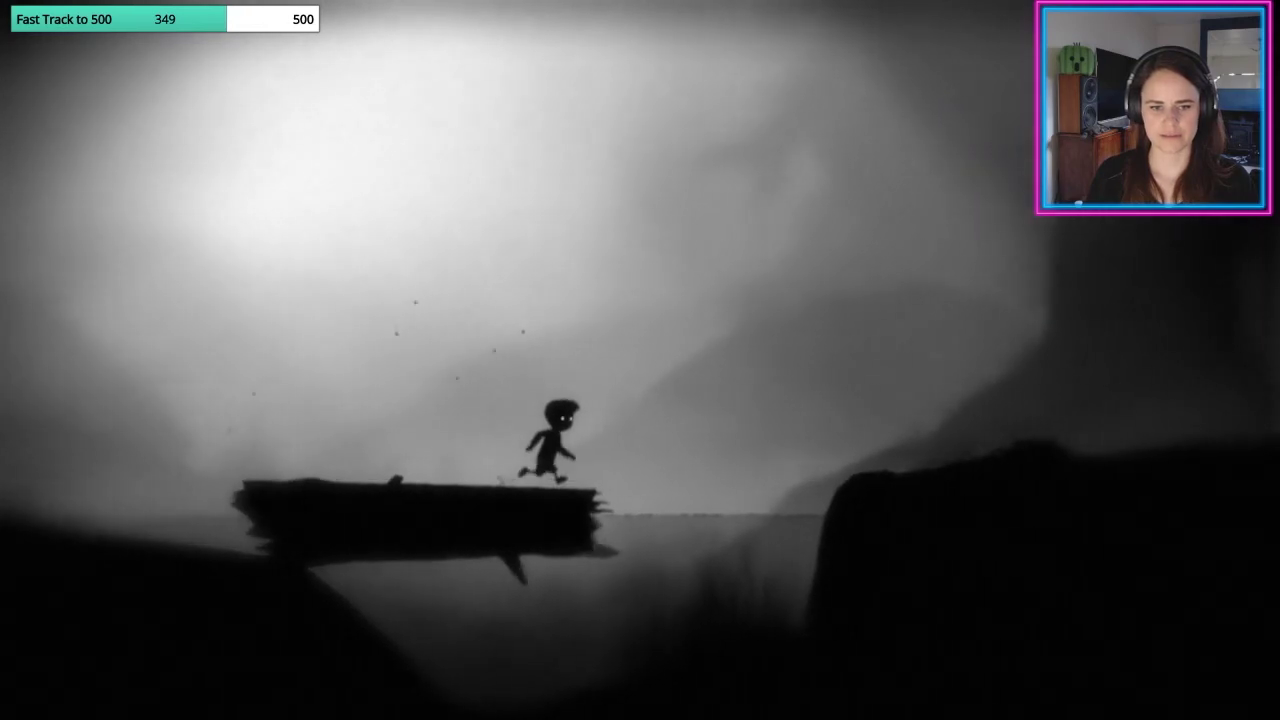
pyautogui.press('Up')
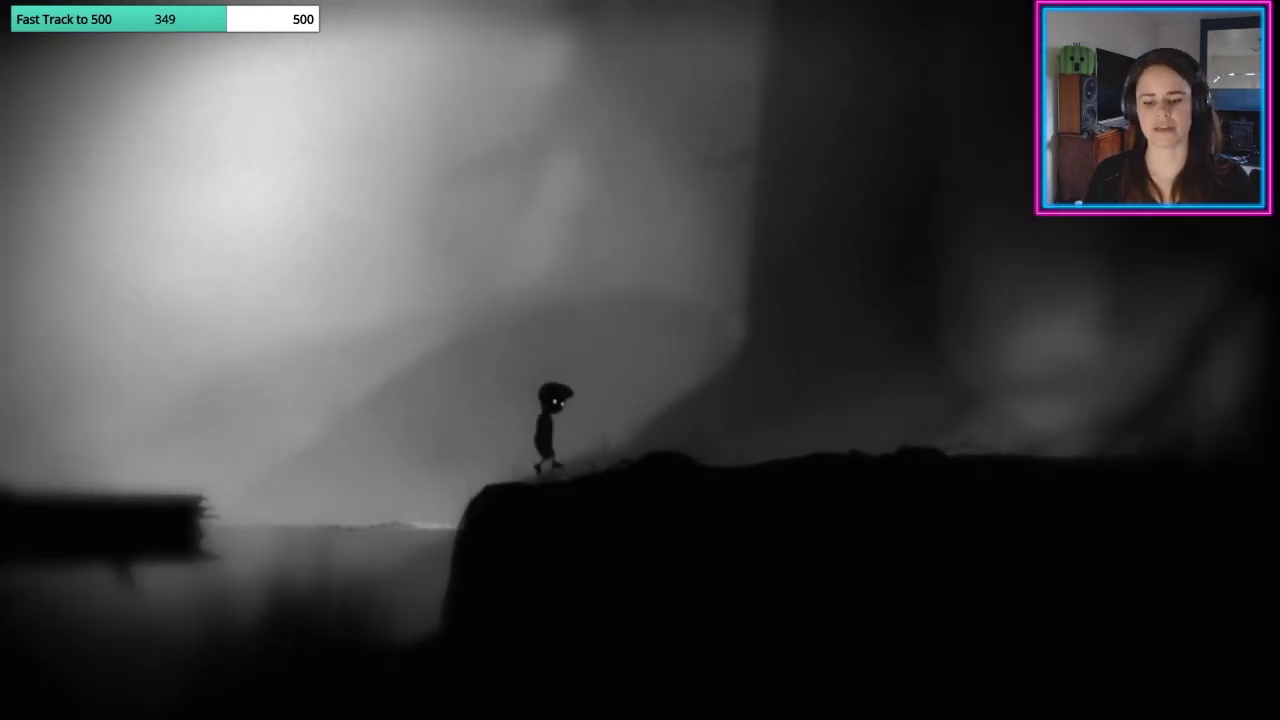